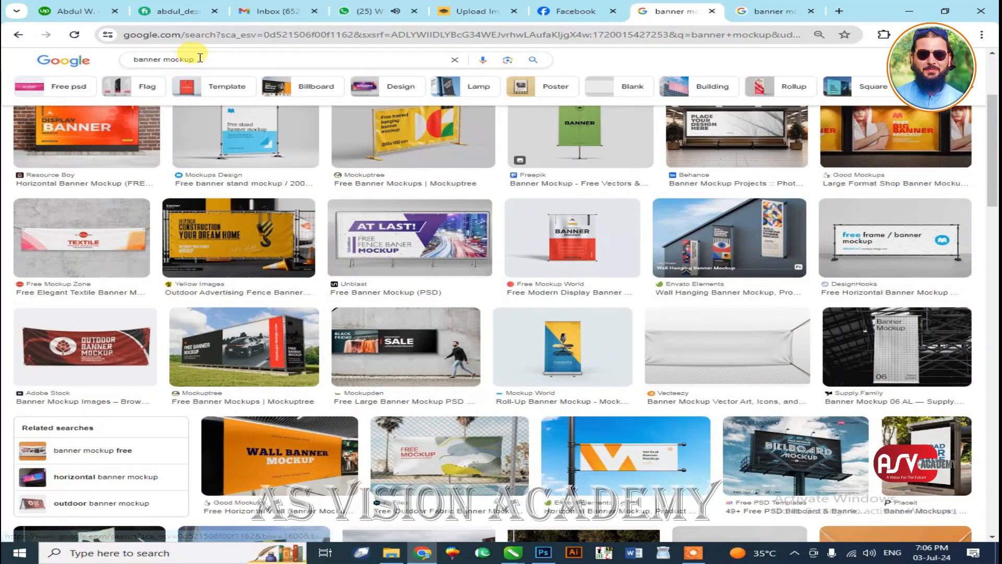
Browse the Google image results for "banner mockup".
click(172, 57)
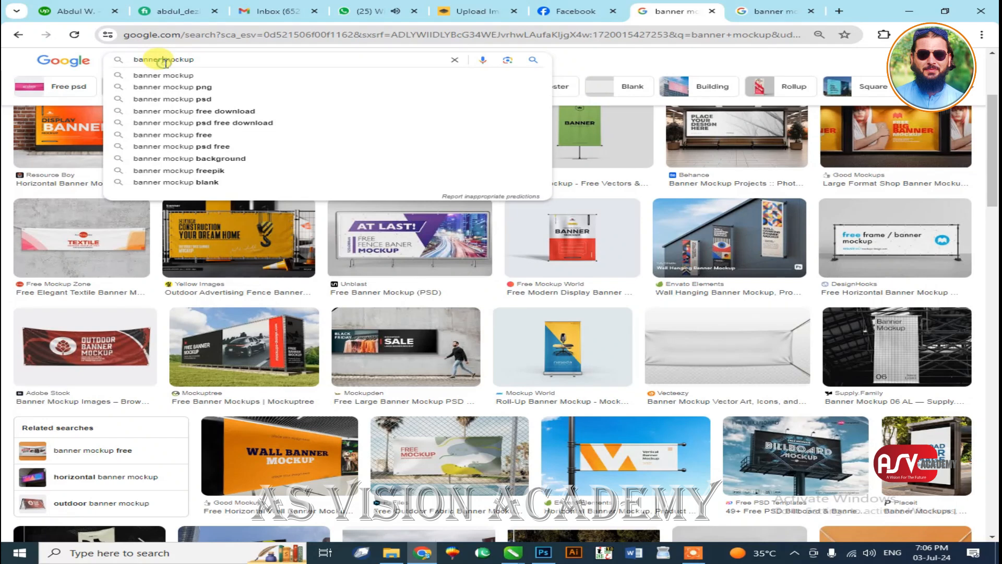
scroll(197, 56, up, 4)
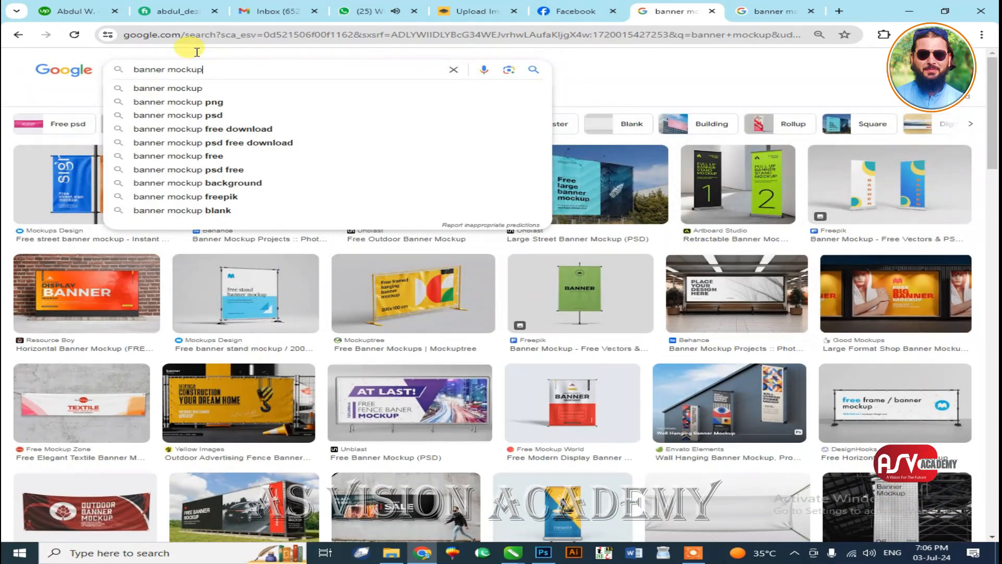
scroll(199, 56, up, 2)
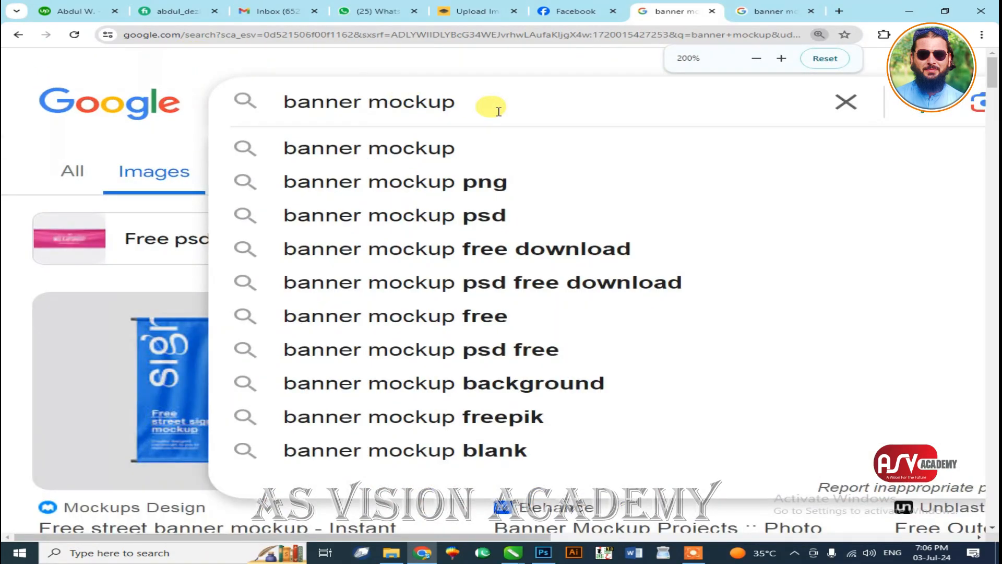
click(764, 70)
scroll(862, 219, down, 3)
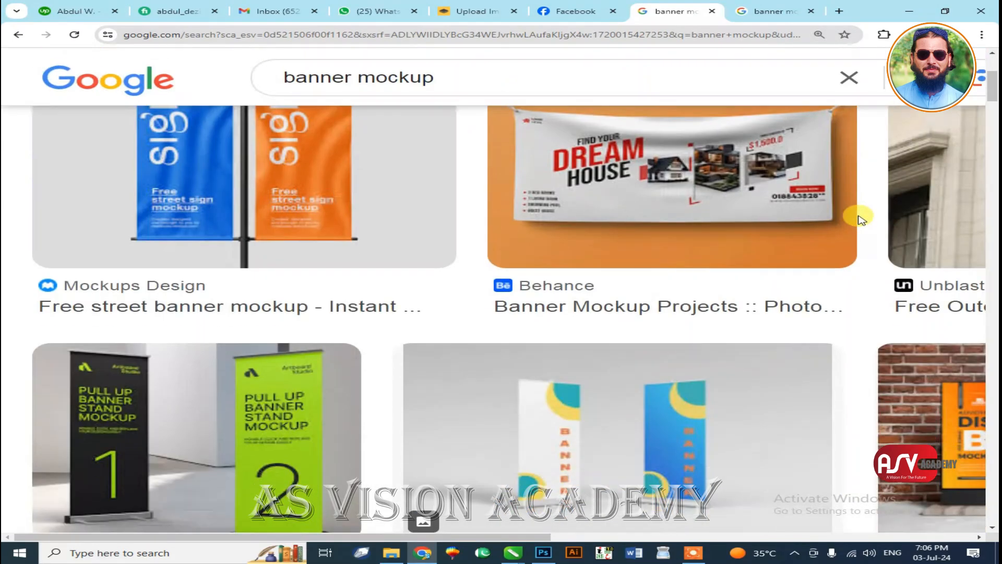
scroll(836, 204, down, 5)
Save the wall-hung fabric vertical banner mockup picture as a JPEG under its suggested file name.
click(727, 14)
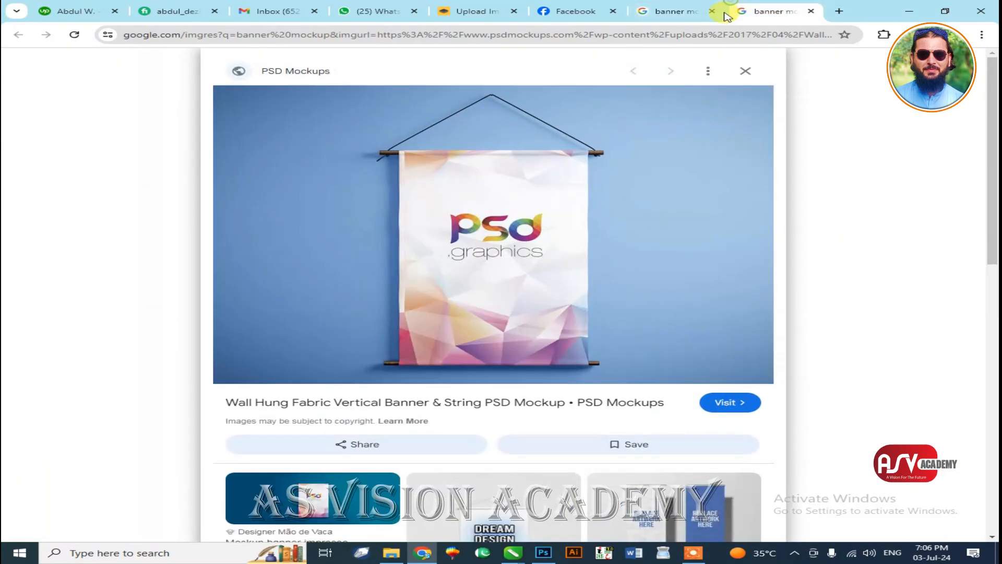
right_click(472, 210)
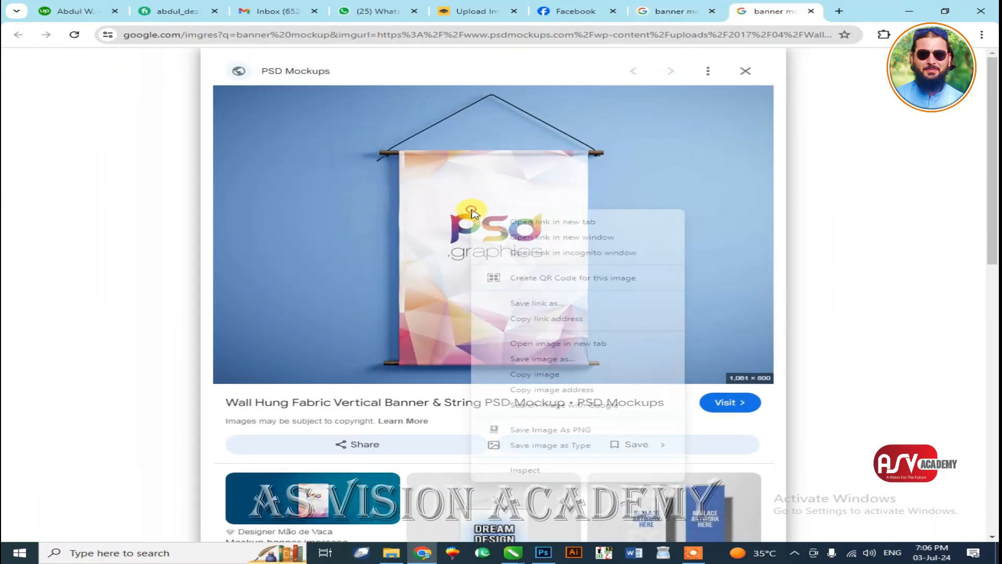
click(563, 360)
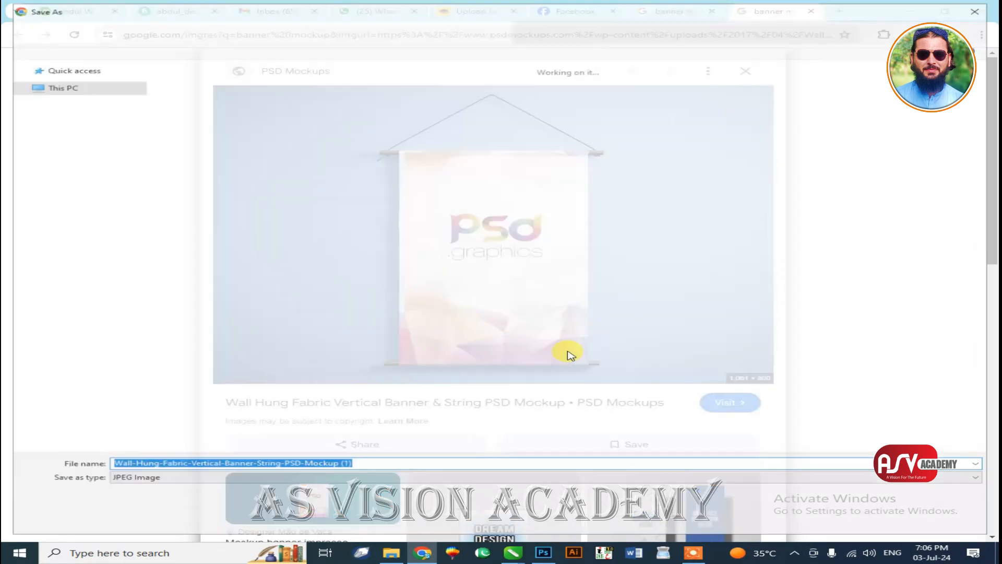
key(Return)
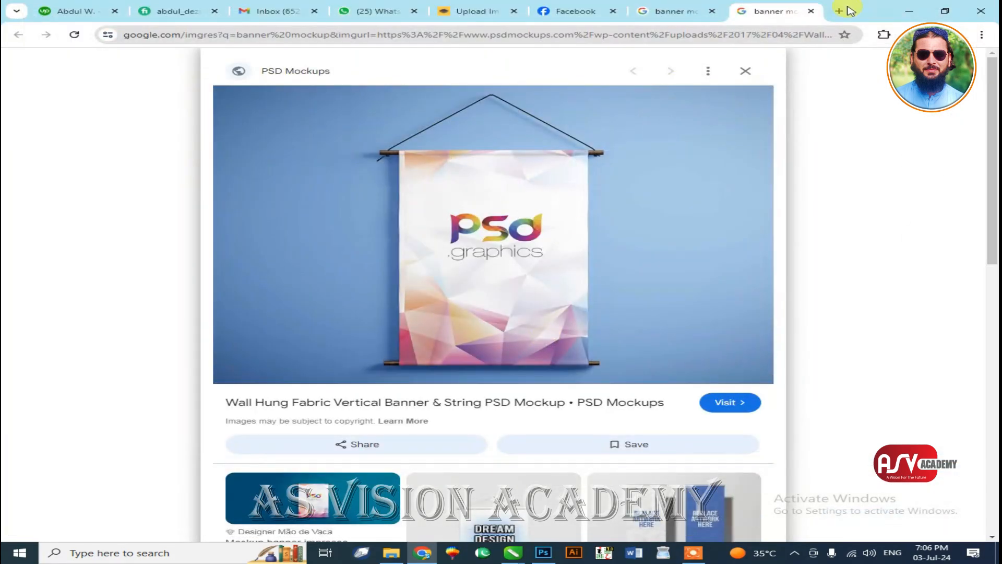
Open the downloaded banner mockup image in Photoshop and turn its locked background into a regular layer.
drag(799, 89, 452, 378)
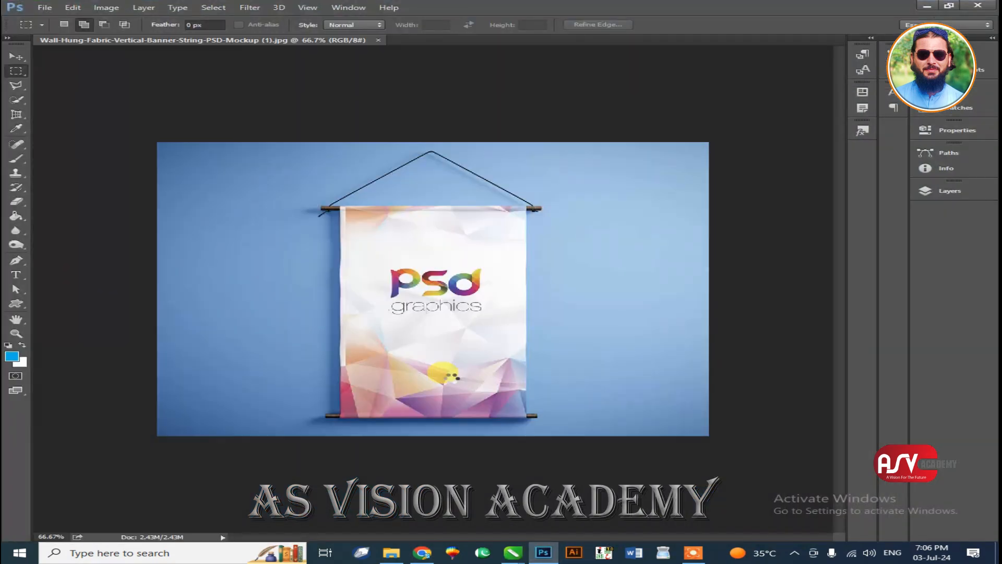
click(949, 193)
click(882, 116)
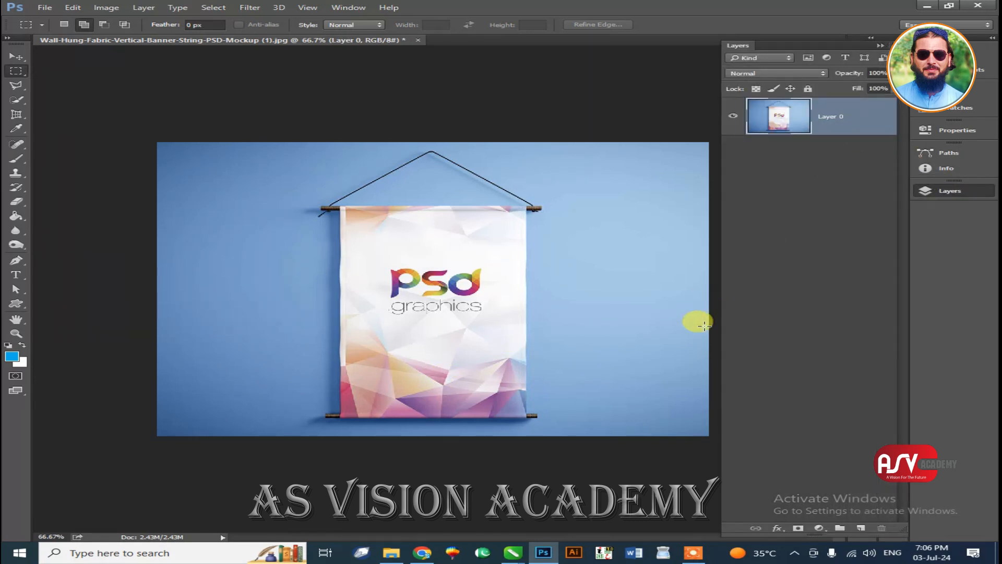
Place the red "2x3 = 2 pcs fl china" design file into the mockup document above the photo layer.
click(920, 7)
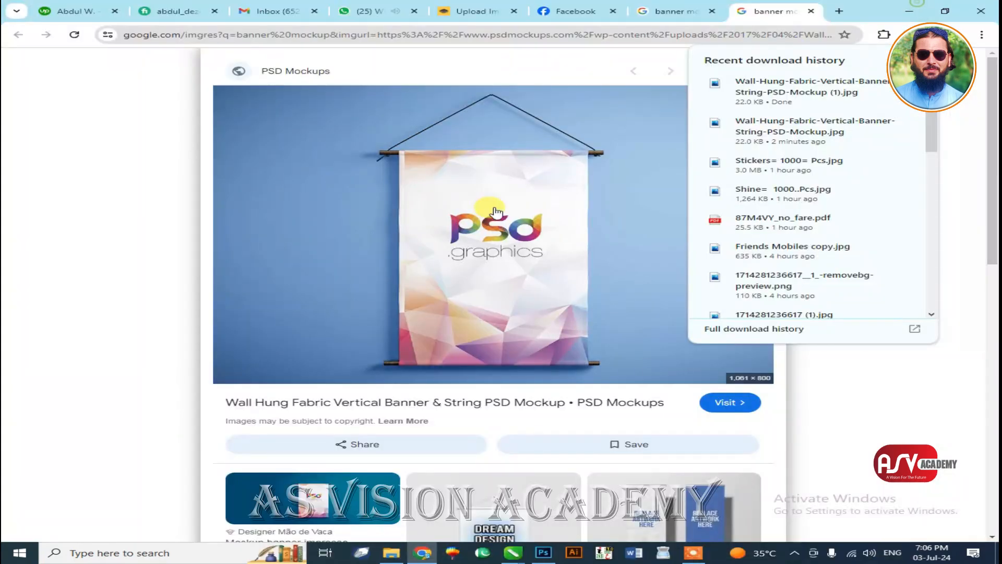
click(920, 6)
drag(244, 130, 502, 406)
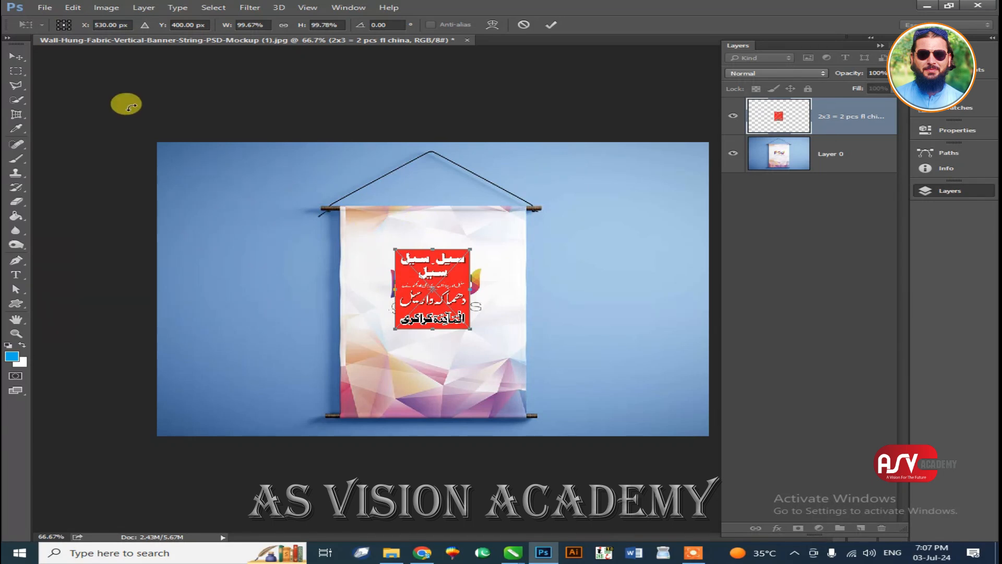
click(11, 57)
key(Return)
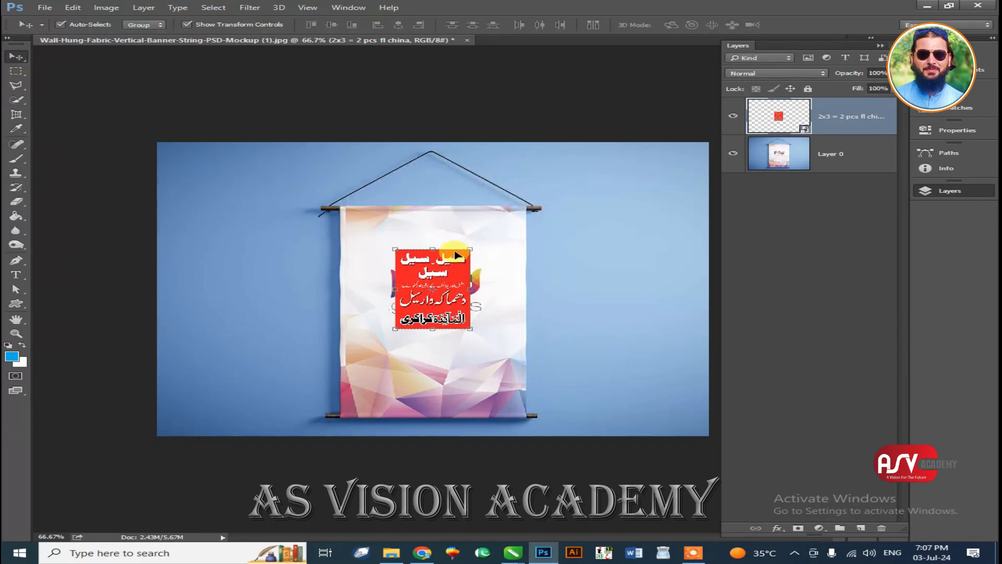
Move and enlarge the red design so it covers the hanging fabric banner across its full width.
mouse_move(464, 246)
mouse_down()
mouse_move(557, 176)
mouse_move(480, 265)
mouse_move(471, 255)
mouse_up()
drag(559, 193, 530, 213)
key(Return)
Examine up close how the red design's edges and dark outline sit against the fabric banner.
key(z)
drag(324, 197, 493, 247)
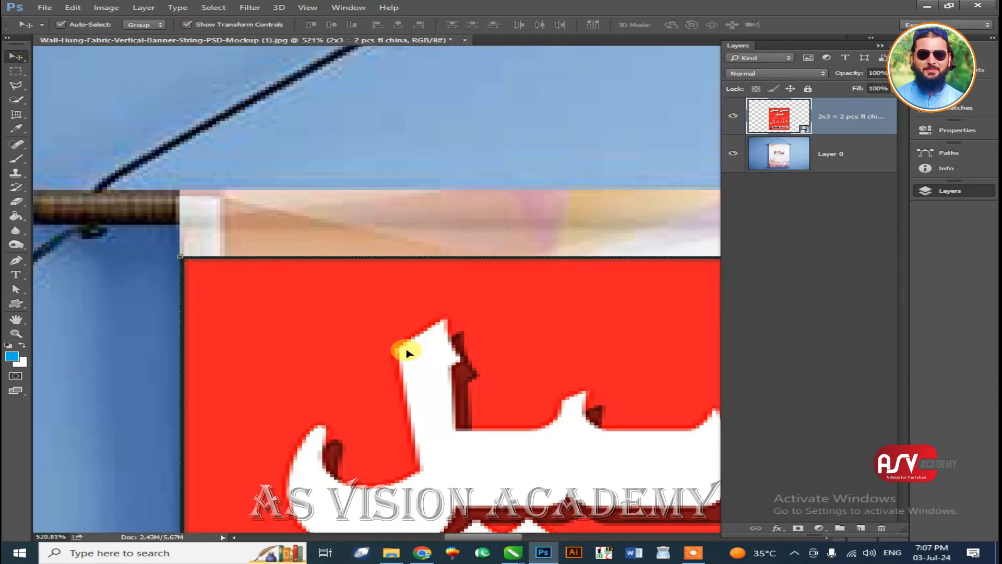
alt+click(469, 350)
alt+click(473, 354)
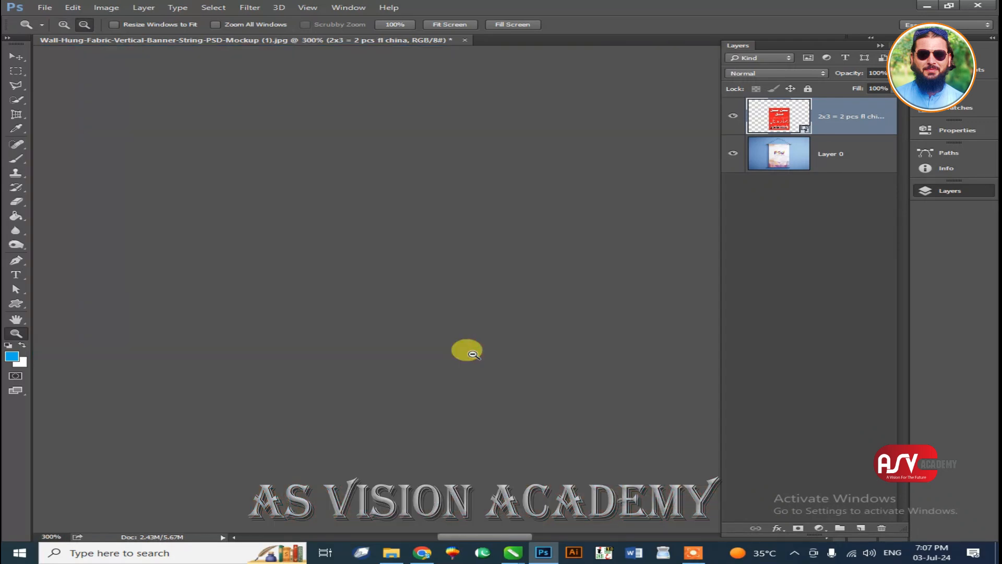
alt+click(473, 353)
drag(577, 392, 442, 249)
alt+click(422, 271)
alt+click(421, 270)
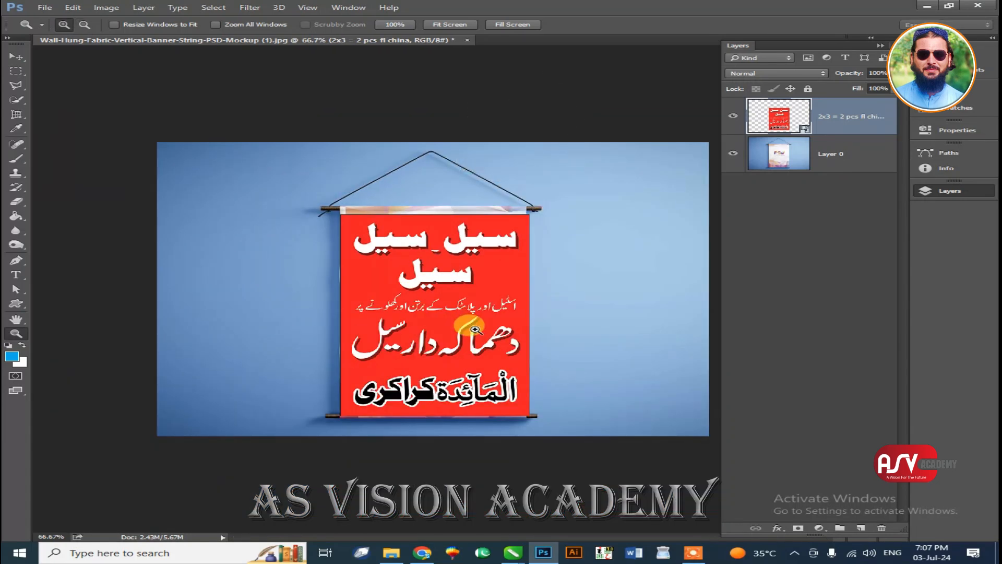
drag(341, 192, 567, 439)
drag(200, 85, 378, 174)
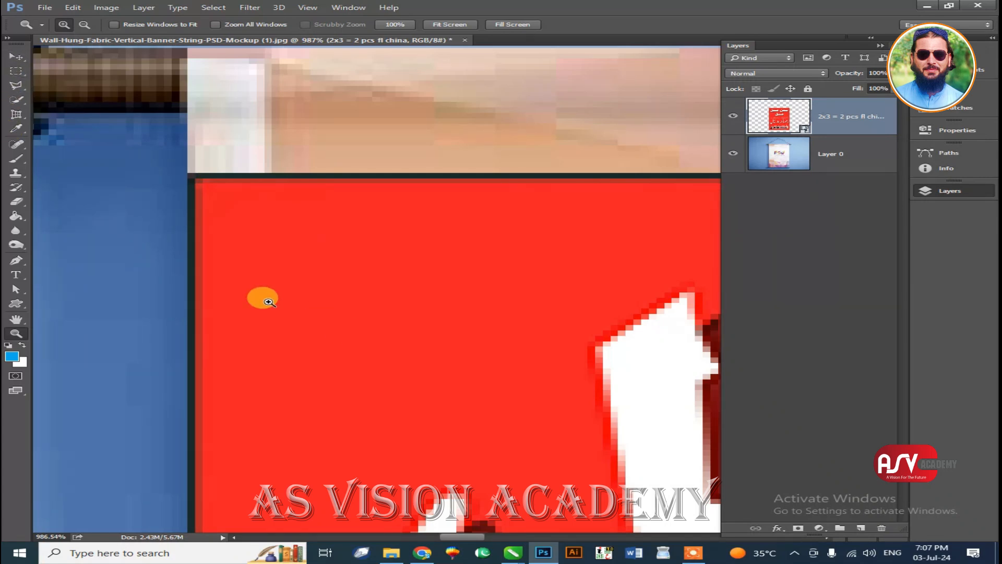
alt+click(479, 328)
alt+click(478, 328)
alt+click(478, 328)
alt+click(478, 328)
alt+click(479, 327)
alt+click(479, 327)
alt+click(479, 327)
alt+click(479, 328)
drag(572, 416, 294, 142)
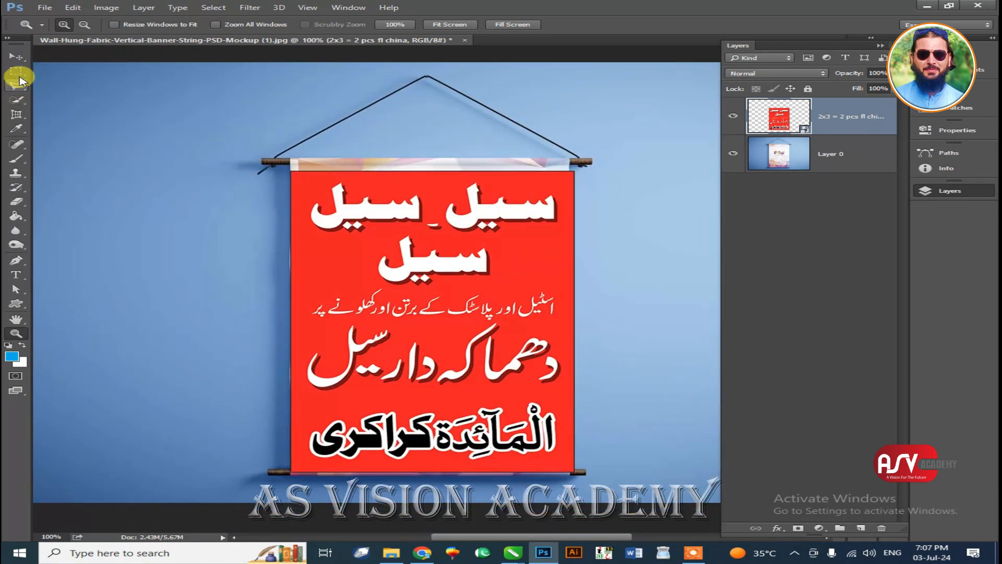
Select a rectangle just inside the red design's dark outline and mask the layer to that area.
click(18, 75)
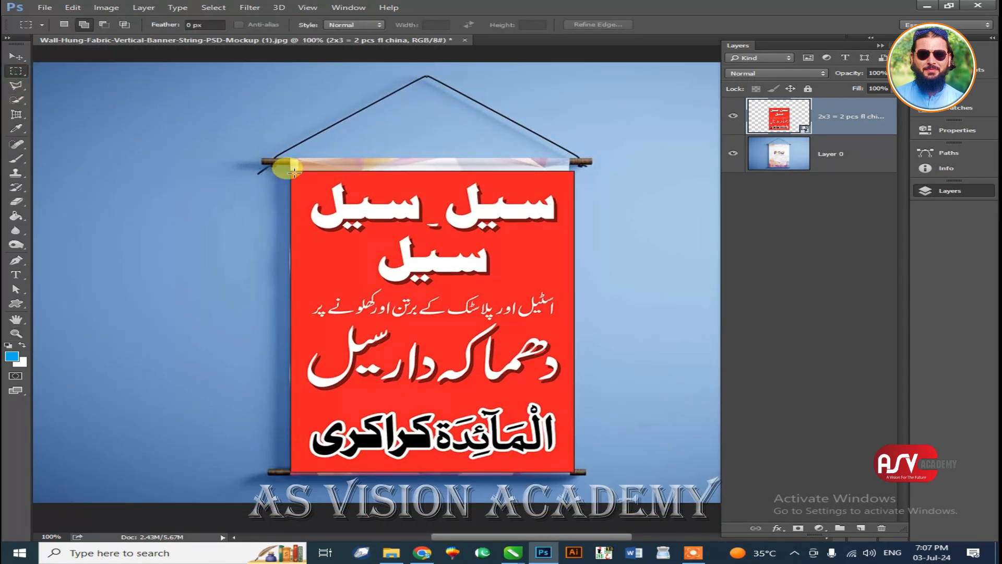
drag(294, 172, 569, 467)
click(797, 529)
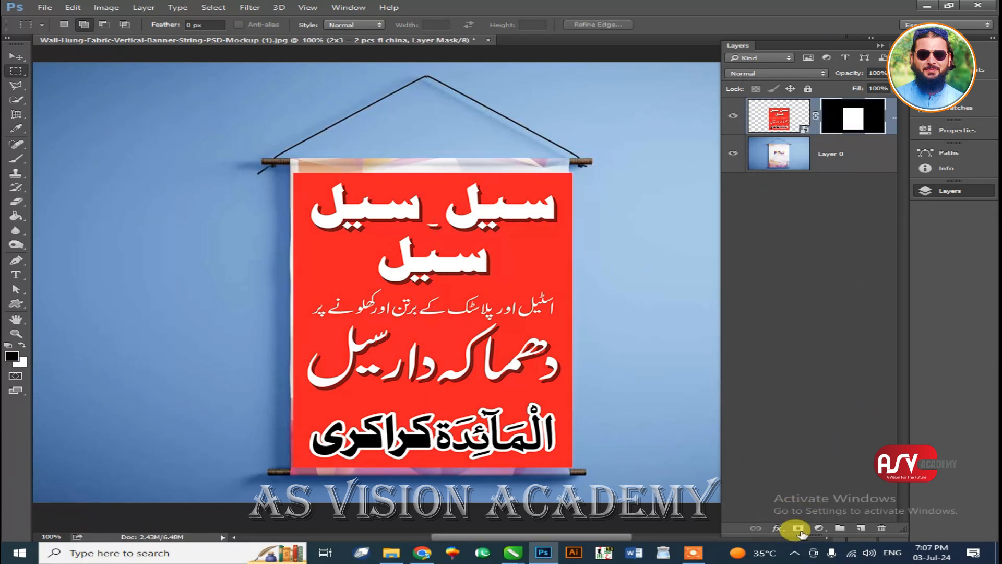
Move the masked design up until its upper left corner meets the fabric's corner at the rod.
click(14, 60)
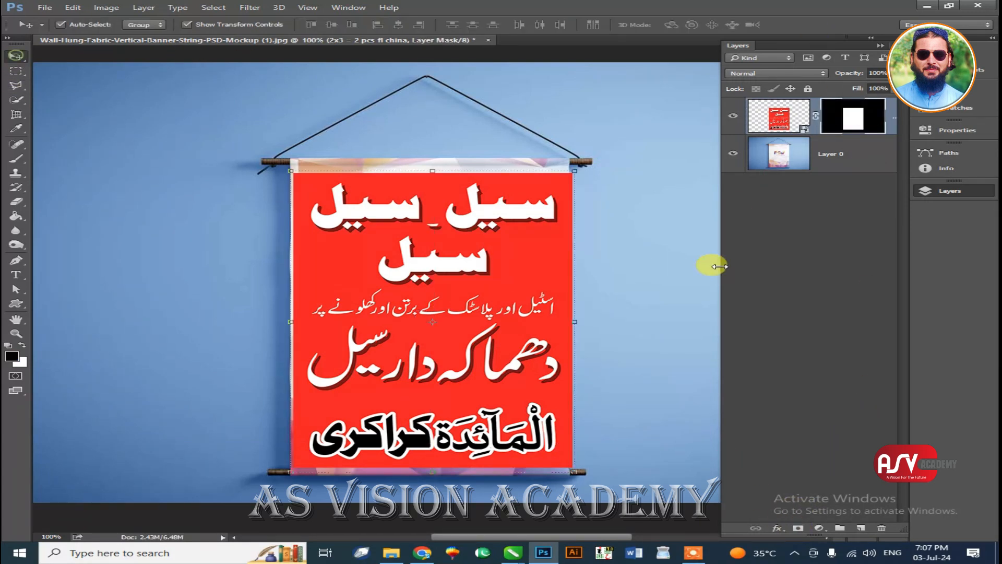
drag(320, 195, 317, 185)
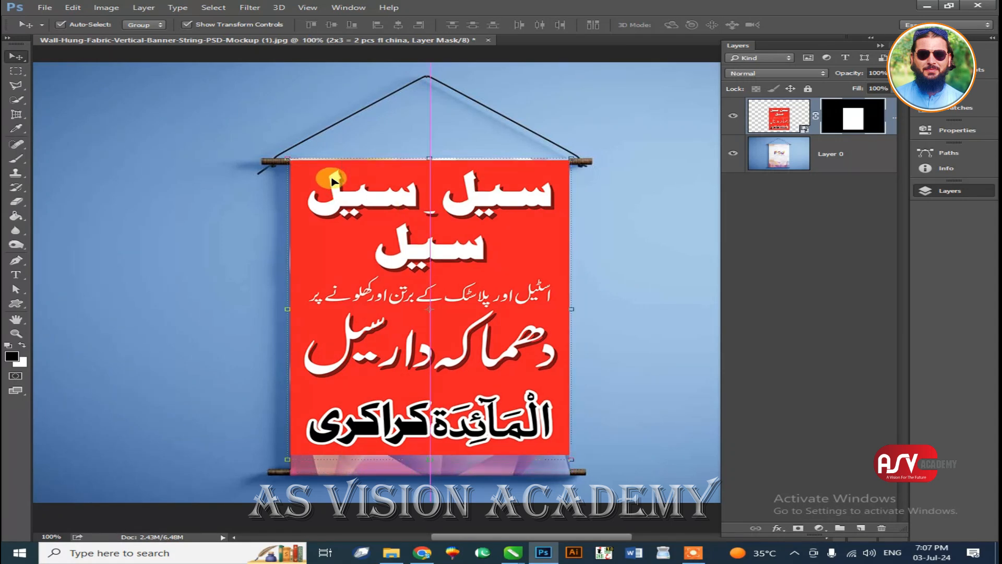
key(z)
drag(268, 152, 315, 173)
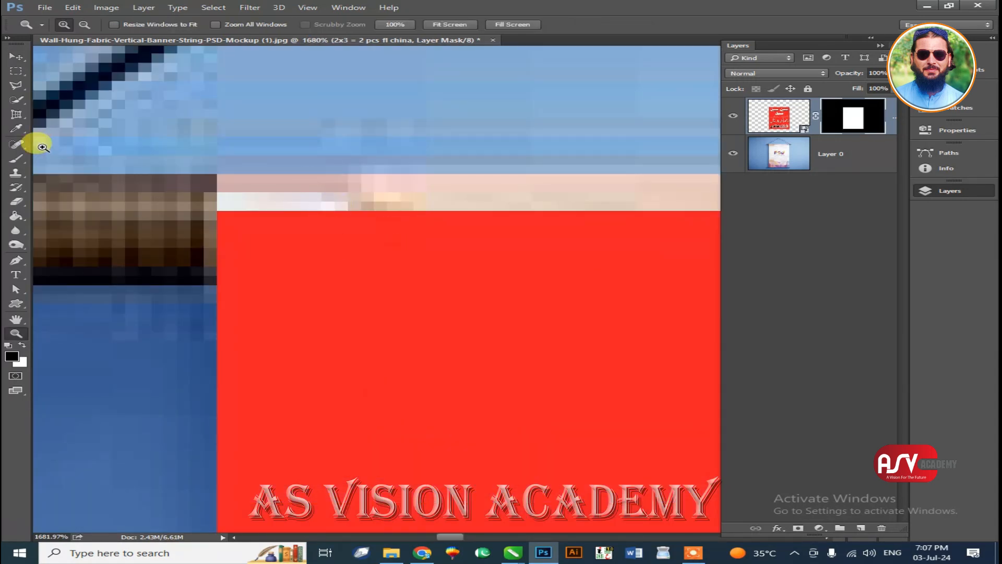
click(14, 60)
drag(320, 287, 323, 250)
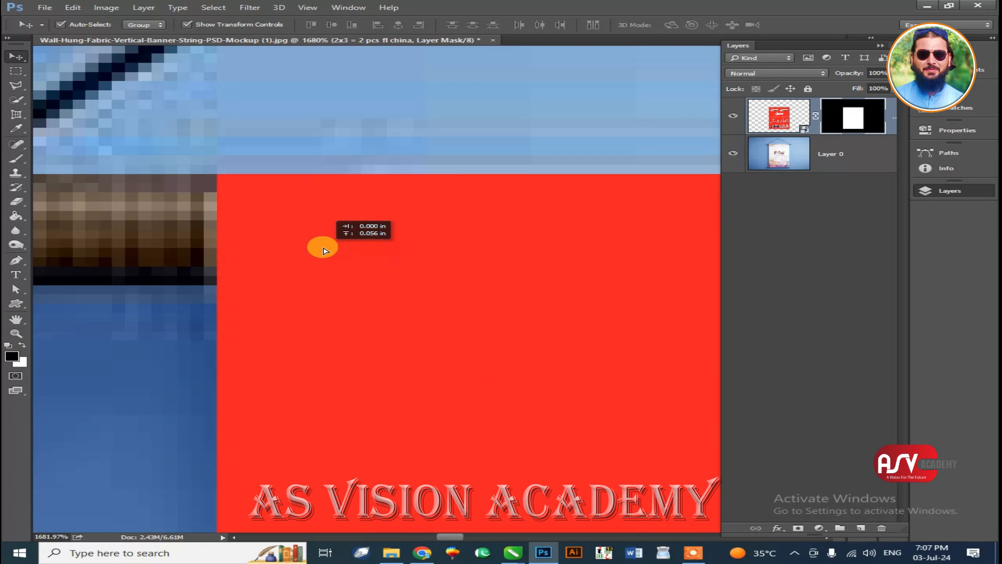
Examine the design's fit at the upper right and lower right corners of the banner.
key(z)
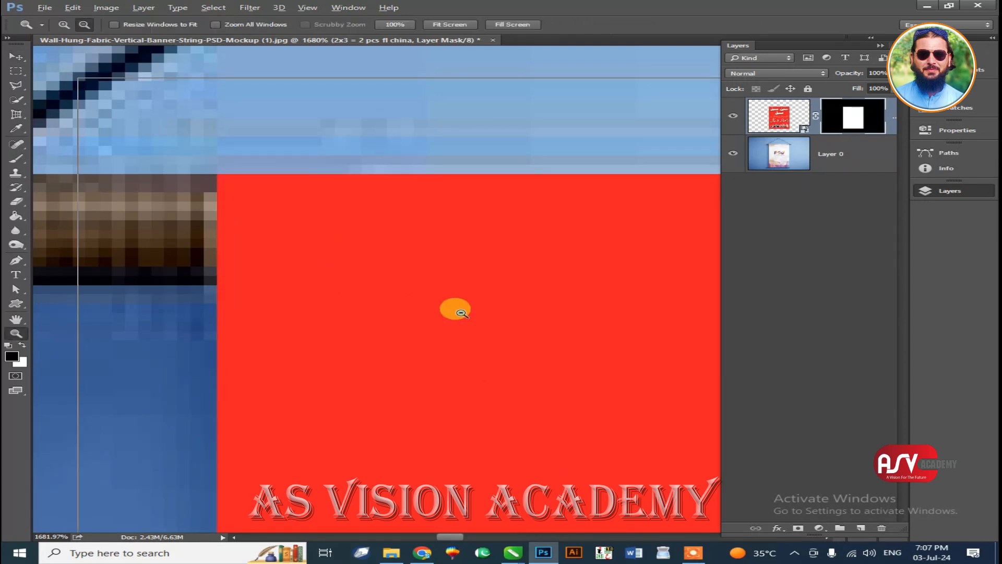
alt+click(456, 309)
alt+click(456, 309)
alt+click(456, 309)
alt+click(456, 309)
alt+click(470, 328)
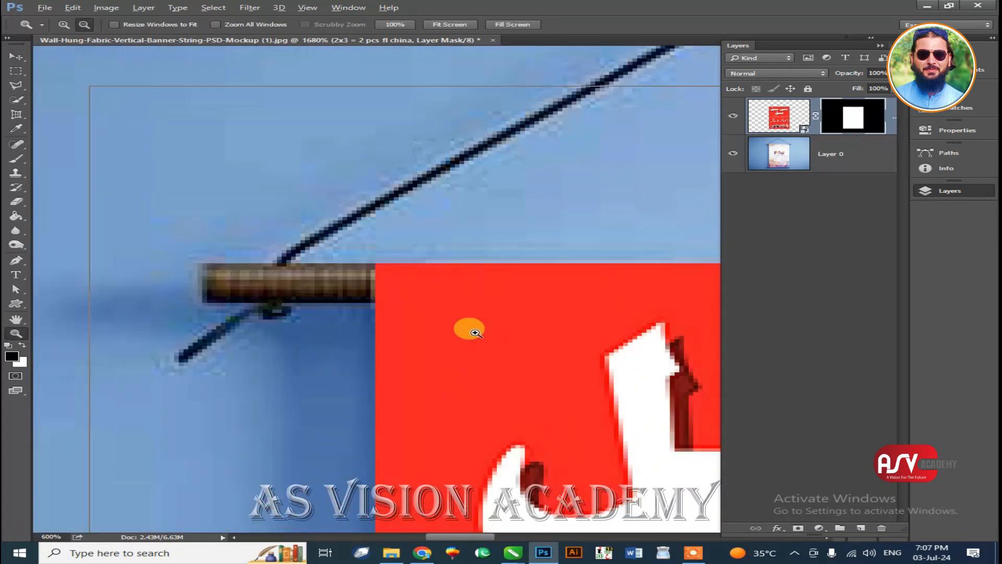
click(563, 293)
drag(570, 294, 100, 263)
drag(524, 293, 113, 347)
drag(506, 308, 183, 299)
mouse_move(548, 296)
mouse_down()
mouse_move(137, 276)
mouse_move(269, 296)
mouse_up()
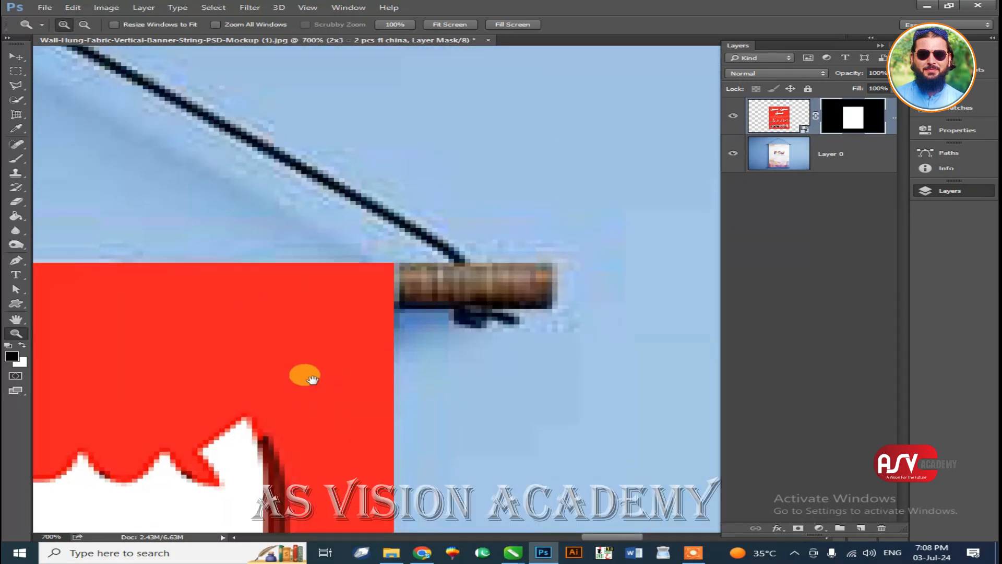
drag(306, 376, 322, 107)
drag(431, 471, 454, 172)
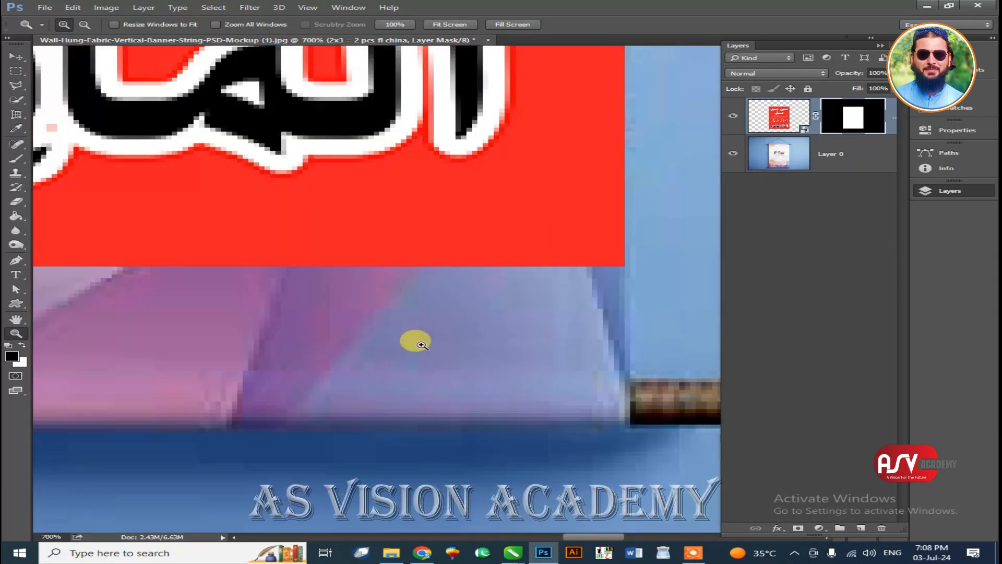
alt+click(563, 284)
alt+click(565, 284)
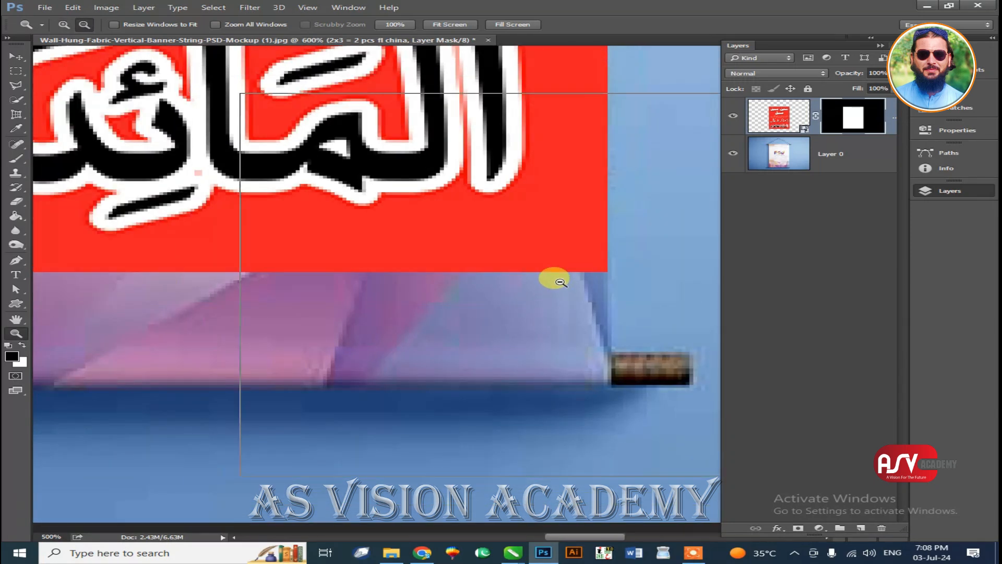
alt+click(568, 284)
Stretch the masked design downward to about 108% height so it covers the fabric down to the lower rod.
click(17, 57)
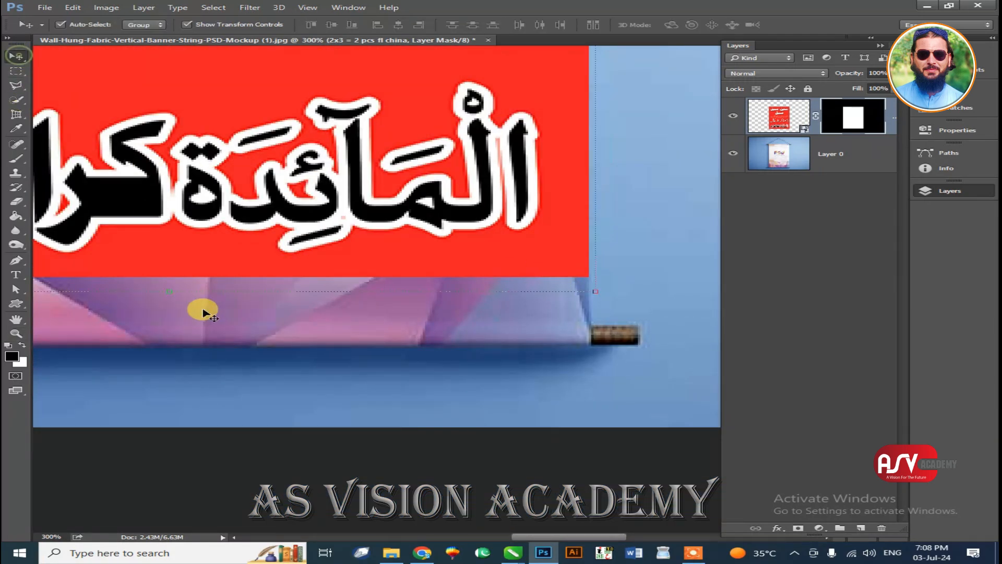
key(ctrl+t)
drag(174, 299, 218, 363)
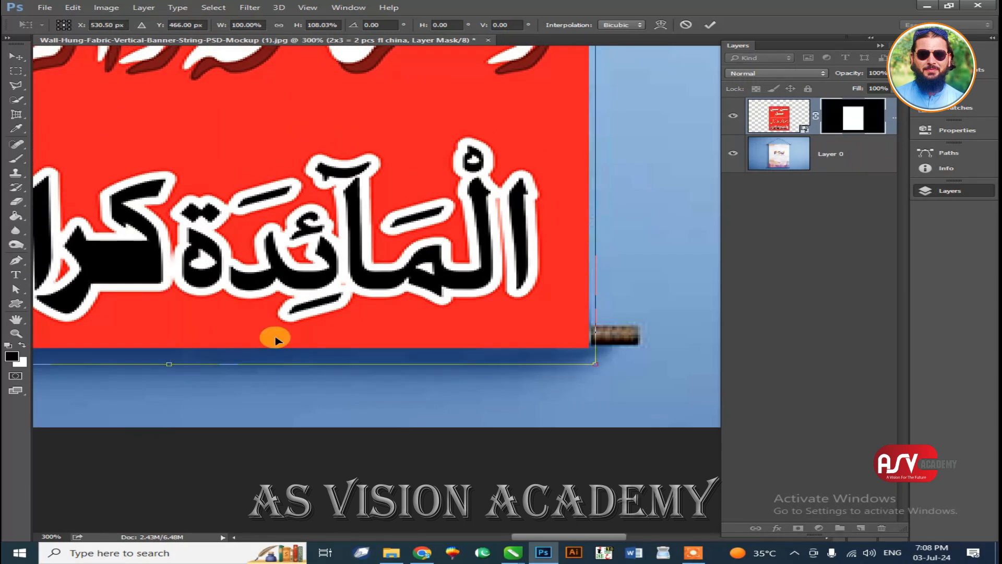
drag(202, 300, 332, 285)
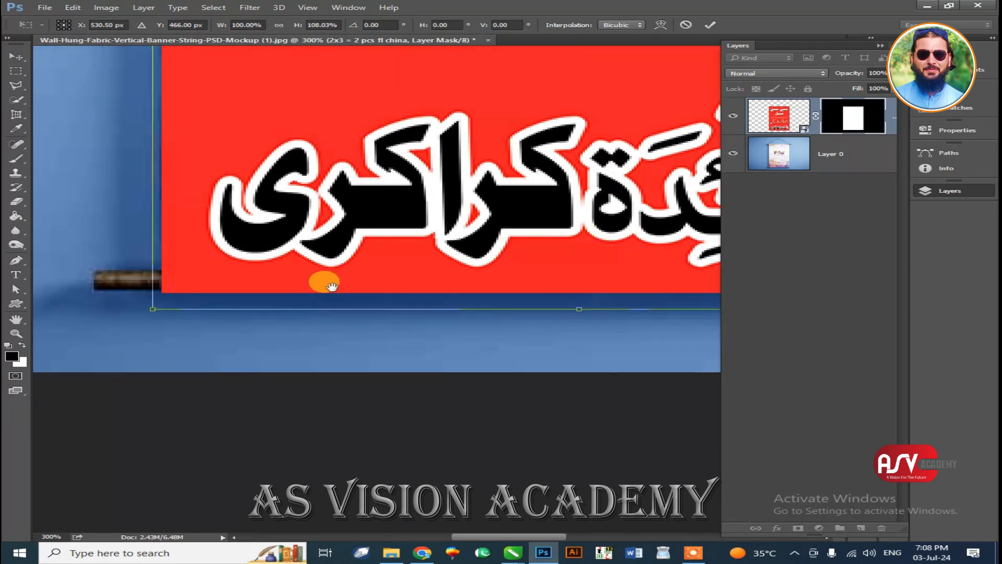
key(Return)
Examine the whole mockup and the design's upper left corner beside the rod.
key(z)
alt+click(294, 298)
alt+click(298, 299)
alt+click(313, 257)
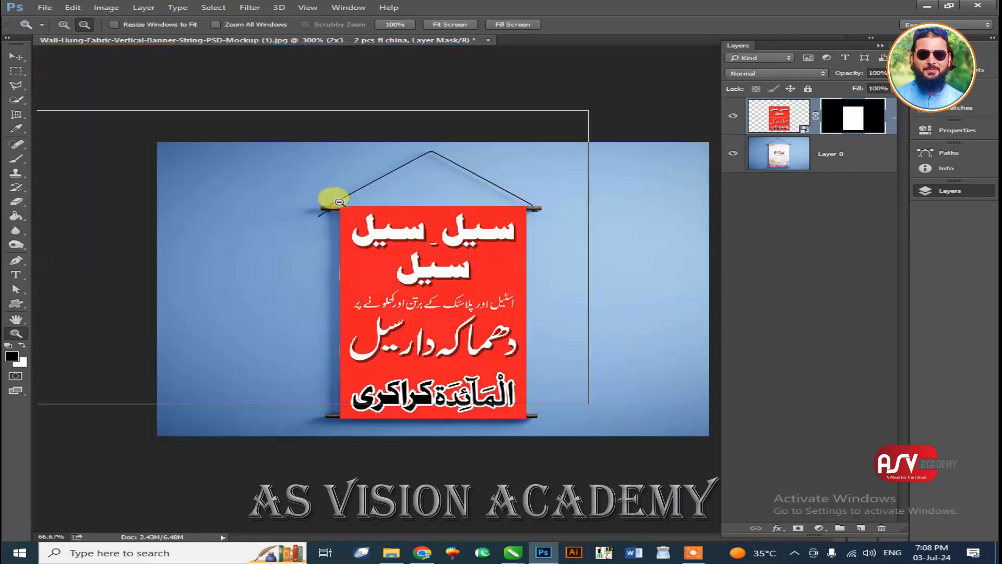
alt+click(340, 202)
alt+click(336, 195)
click(474, 276)
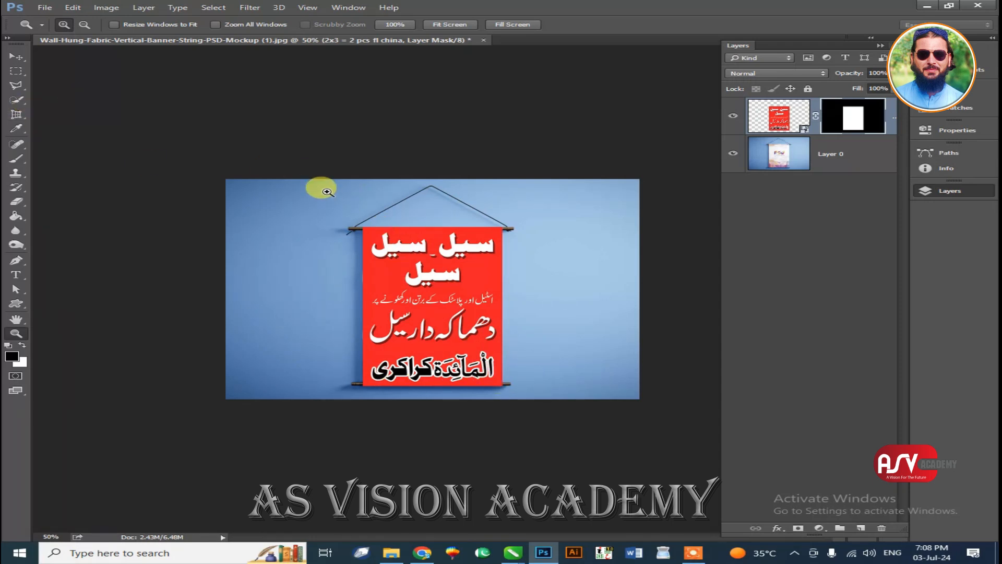
drag(447, 230, 181, 211)
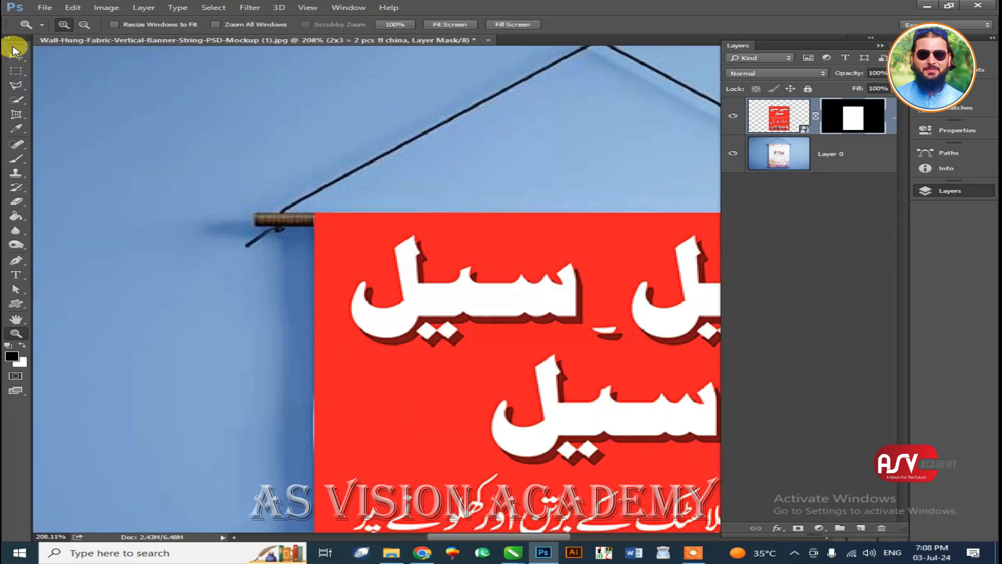
Try to move a copy of the background layer to the right behind the red design.
click(11, 62)
click(341, 118)
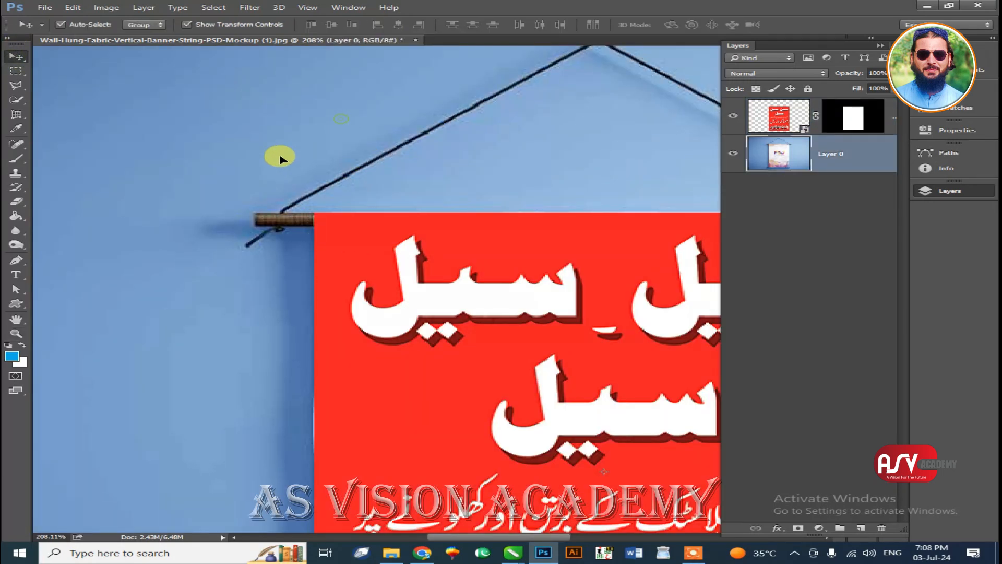
drag(280, 145, 458, 180)
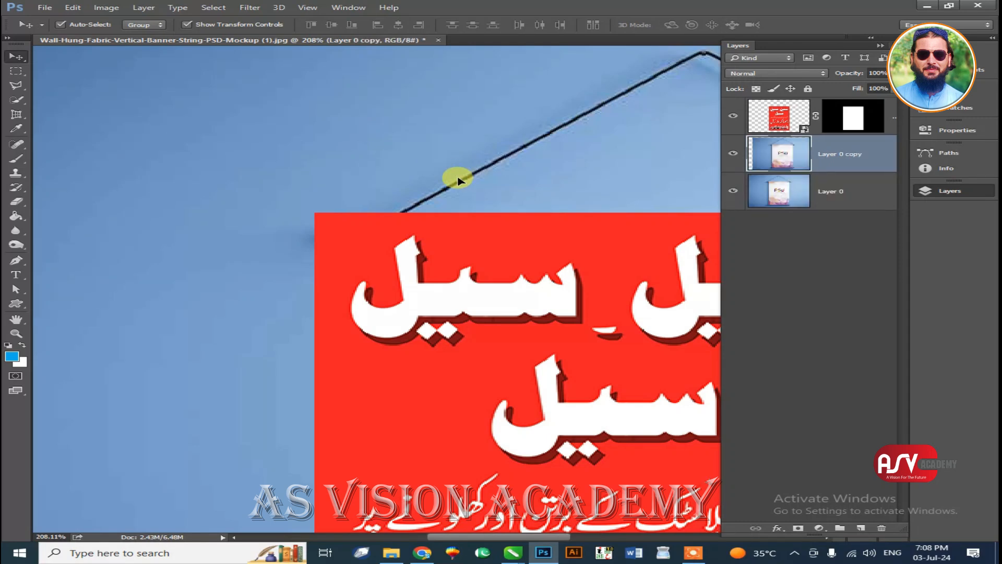
key(ctrl+z)
drag(332, 177, 400, 166)
key(ctrl+z)
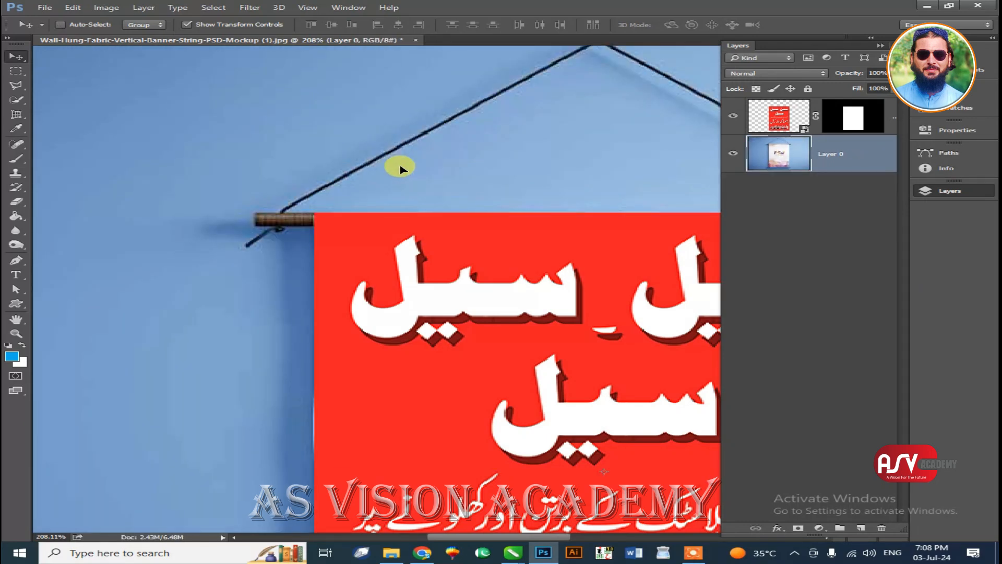
Duplicate the background layer and shift the copy right so its rod end lies beneath the red design.
key(ctrl+j)
drag(400, 168, 506, 171)
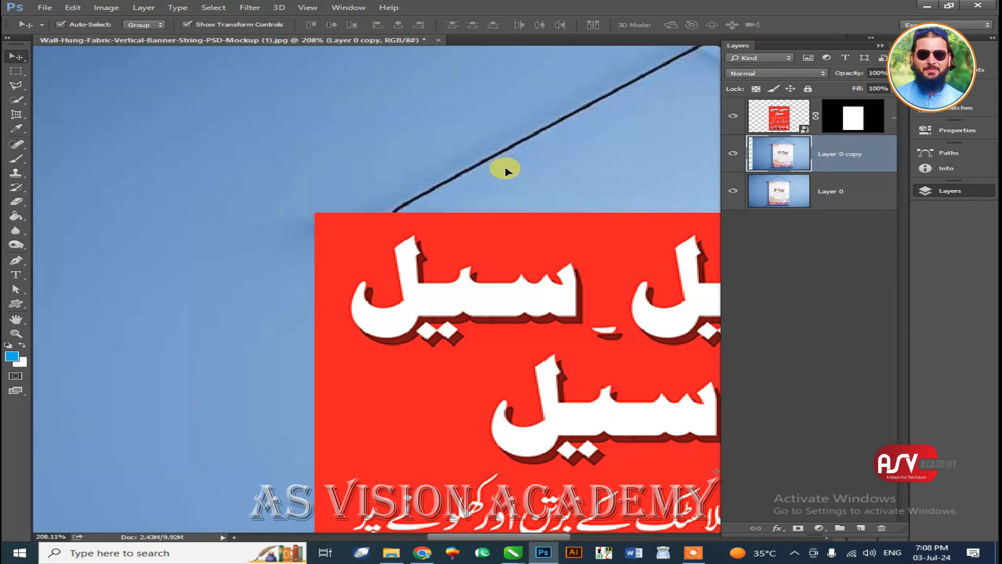
Lower the red design layer's fill to 21% so the rod and string show through.
click(790, 116)
click(889, 87)
drag(842, 101, 836, 102)
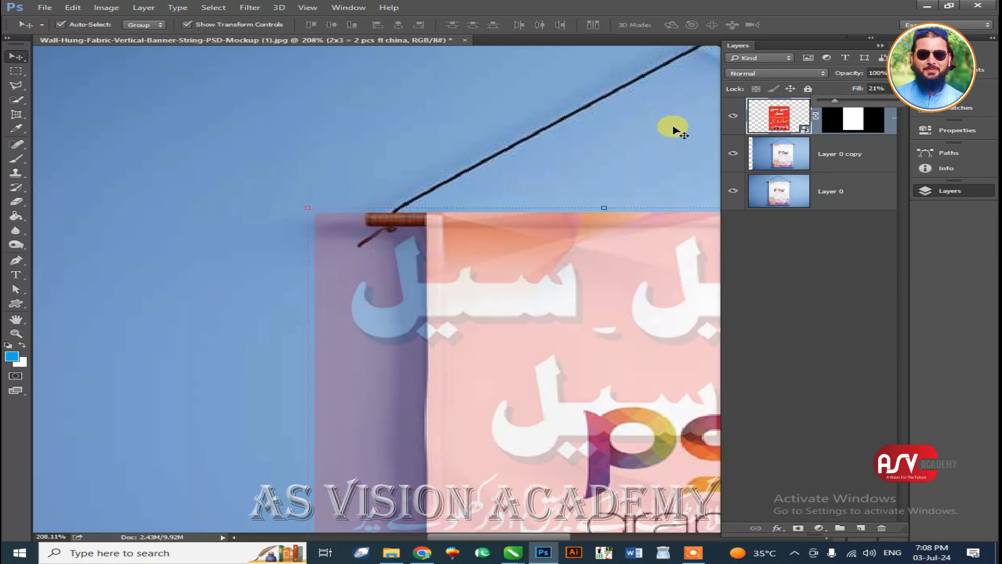
On the red design's layer mask, paint black over the upper part of the rod end with a 12 px brush.
key(z)
drag(335, 213, 471, 247)
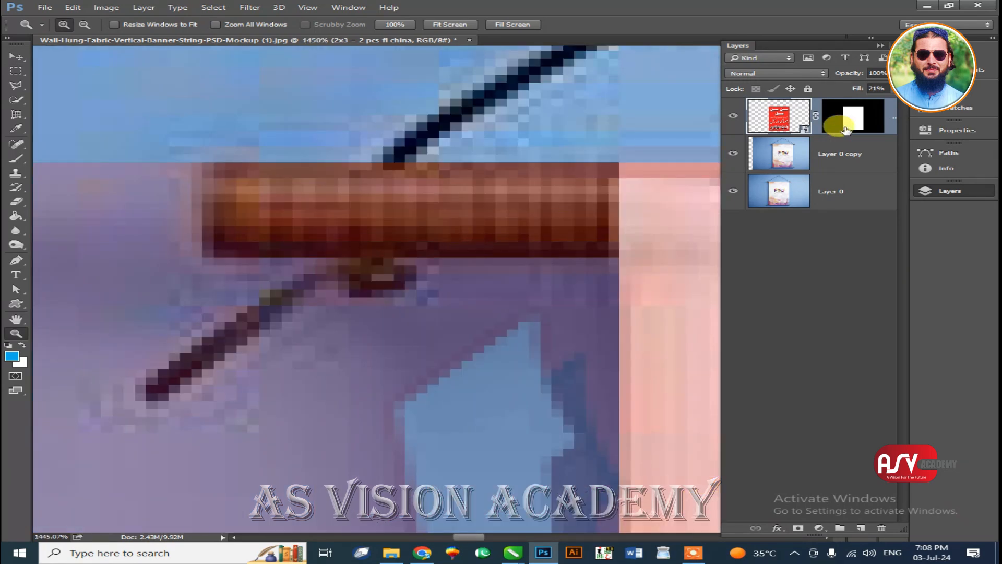
click(861, 119)
click(18, 102)
click(16, 144)
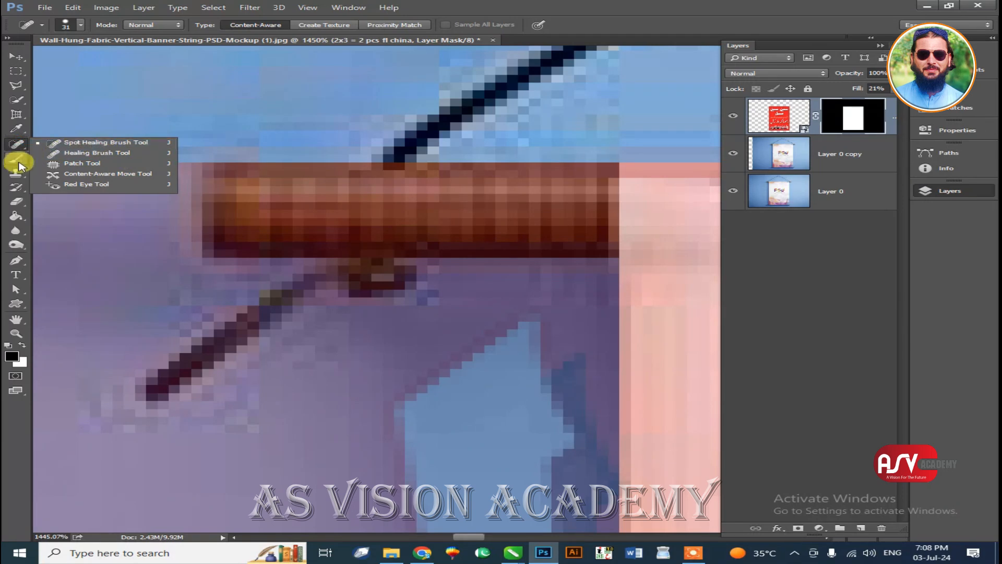
click(18, 162)
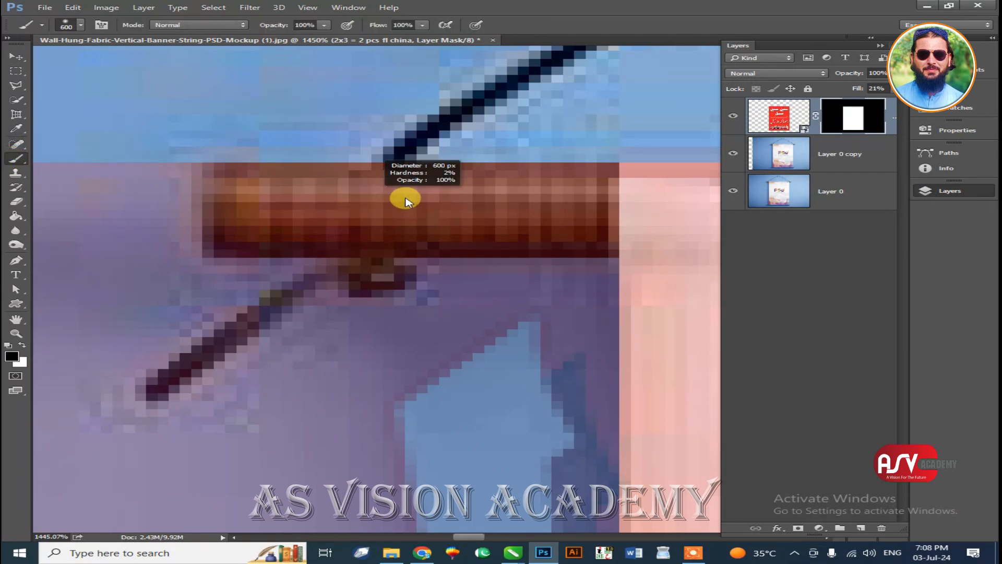
right_click(342, 160)
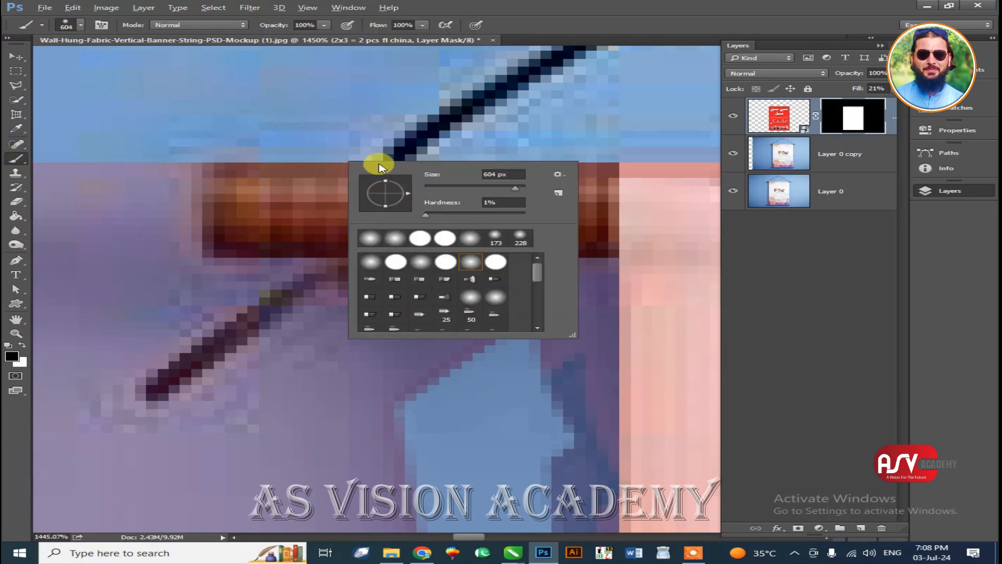
click(358, 119)
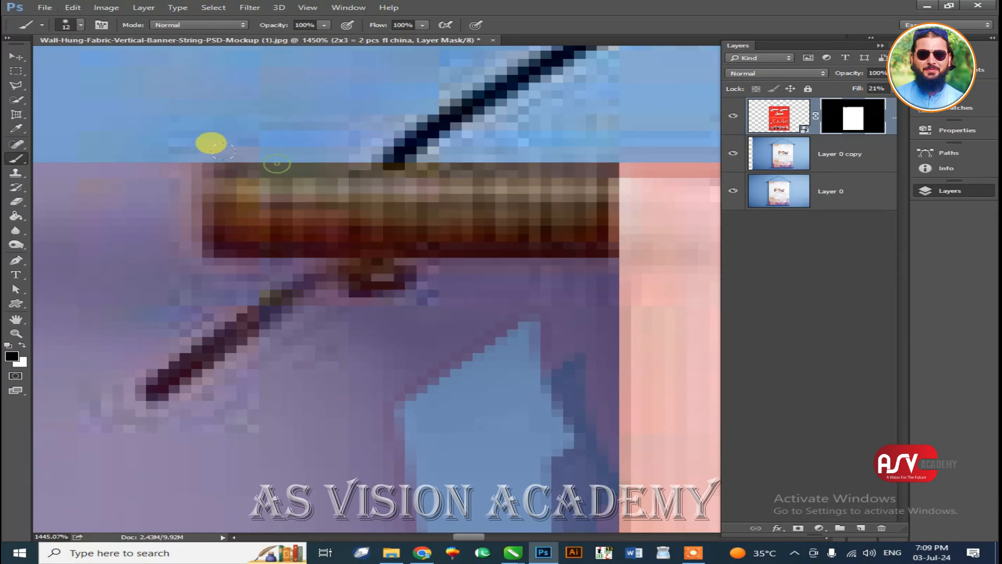
Mask the design off the rest of the rod end, the knot and the string tail using a 6 px brush at 100% hardness.
right_click(311, 242)
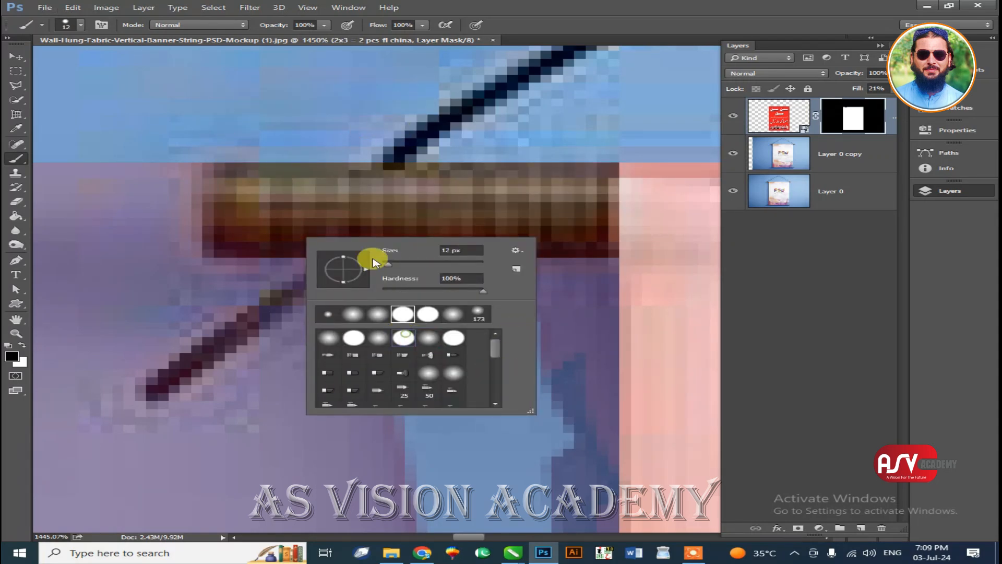
drag(328, 138, 251, 131)
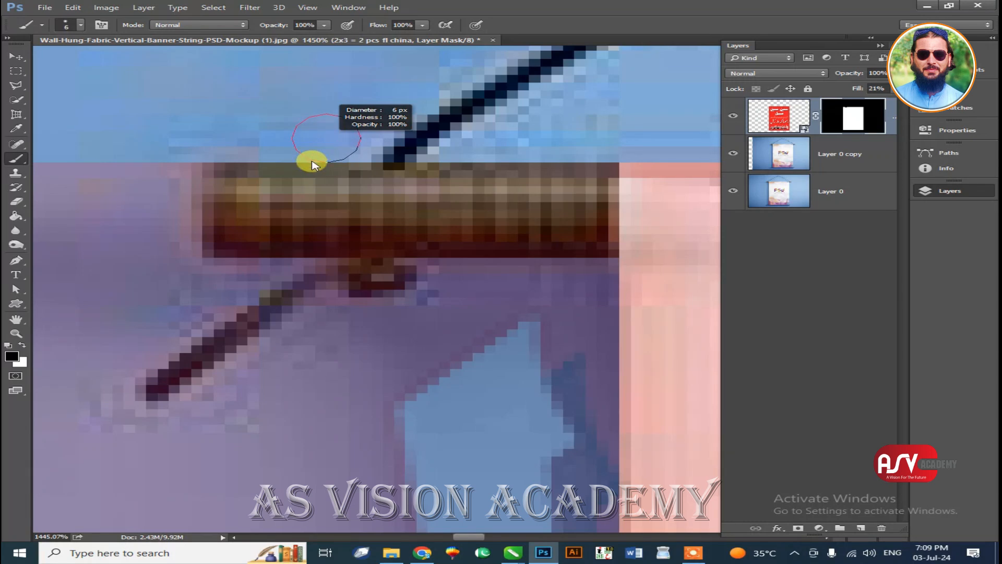
mouse_move(230, 171)
mouse_down()
mouse_move(220, 207)
mouse_move(209, 215)
mouse_move(396, 187)
mouse_move(536, 181)
mouse_move(571, 163)
mouse_move(572, 152)
mouse_move(565, 209)
mouse_move(579, 217)
mouse_move(227, 215)
mouse_up()
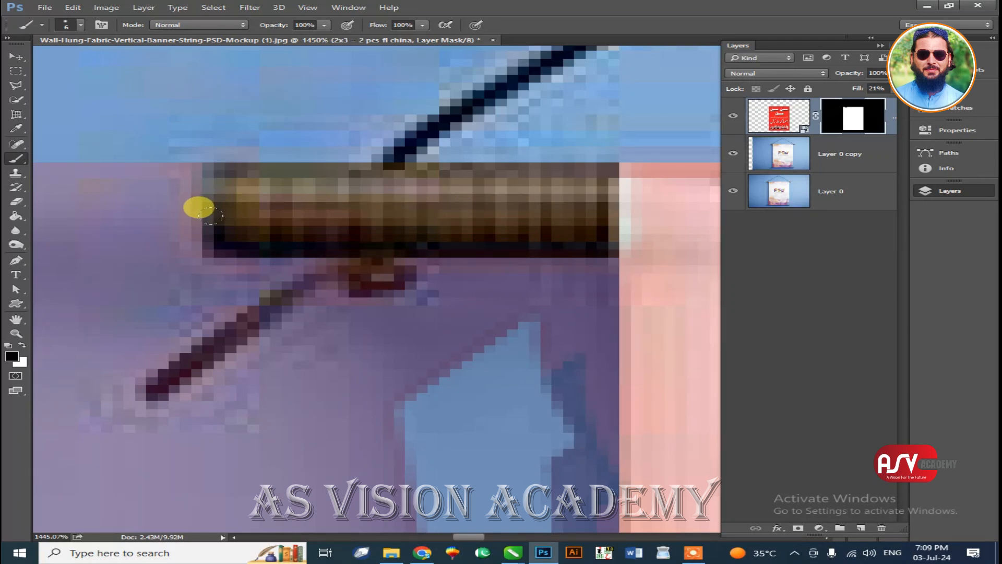
mouse_move(349, 259)
mouse_down()
mouse_move(365, 274)
mouse_move(345, 236)
mouse_move(361, 259)
mouse_move(298, 284)
mouse_move(222, 345)
mouse_move(152, 371)
mouse_move(258, 298)
mouse_up()
Restore the red design layer's fill to 100%.
key(z)
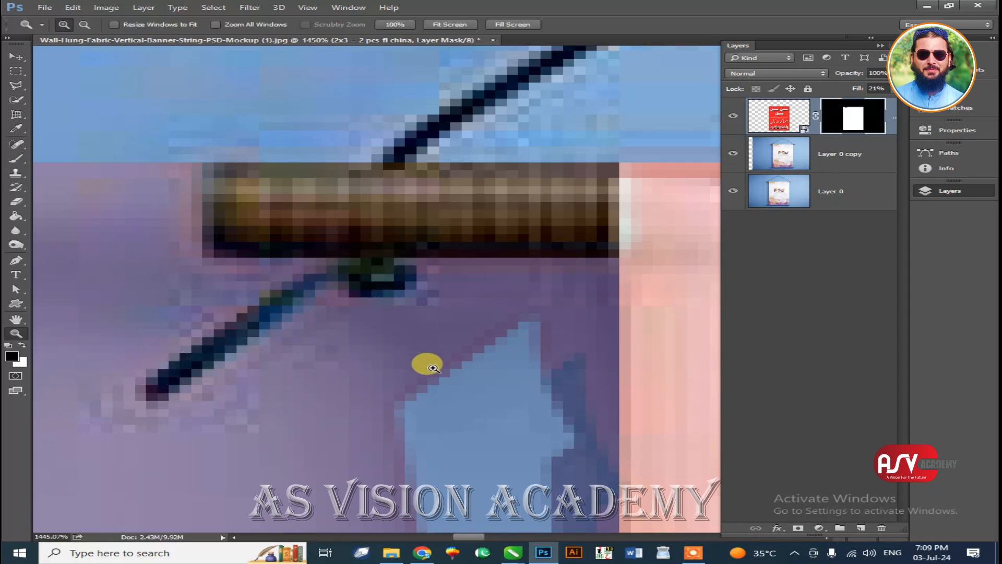
alt+click(487, 331)
alt+click(488, 331)
alt+click(496, 336)
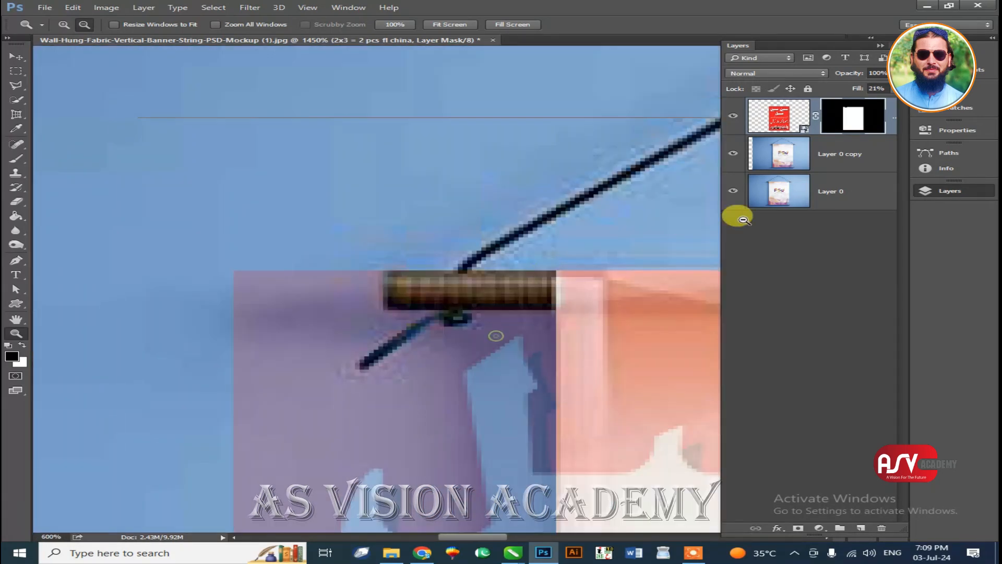
click(890, 88)
drag(866, 101, 955, 116)
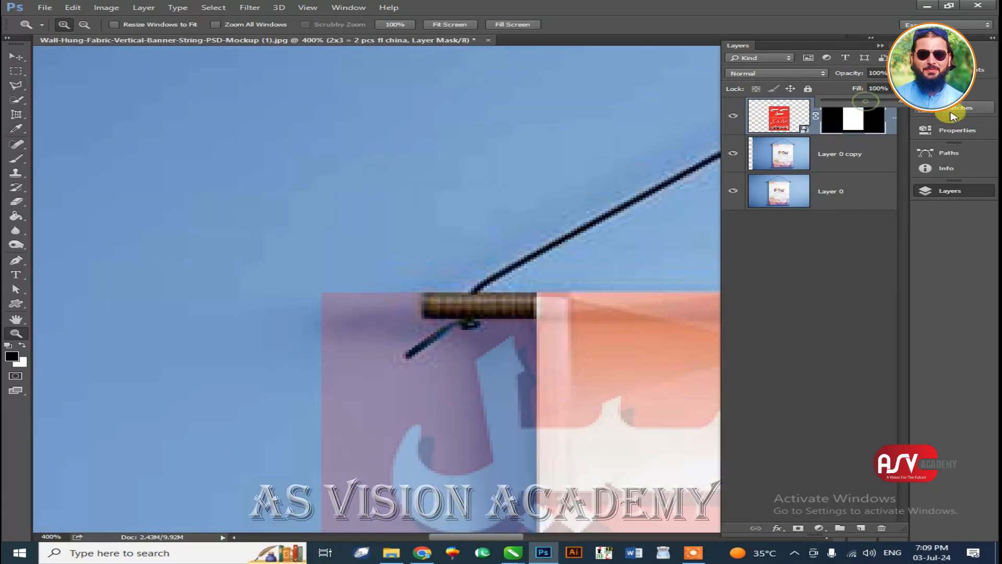
Examine the revealed rod end and string at the design's upper left corner, and the fit across the whole banner.
click(948, 190)
drag(313, 260, 684, 380)
alt+click(537, 224)
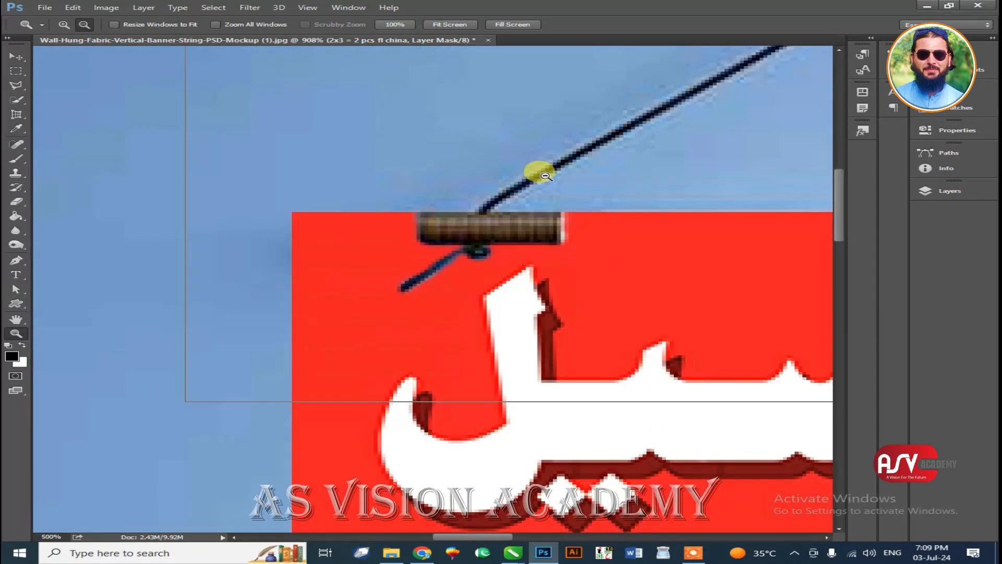
alt+click(540, 173)
alt+click(538, 168)
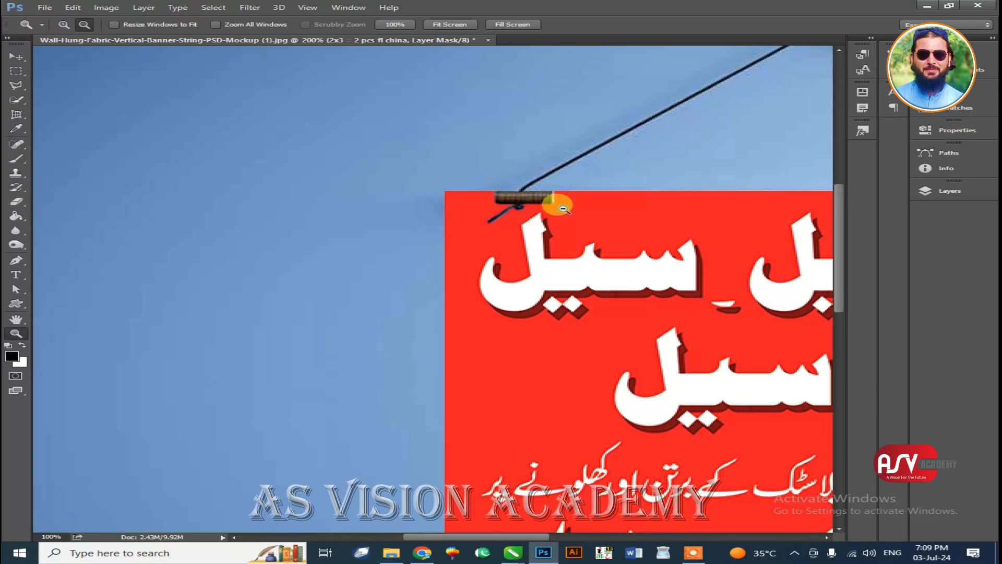
alt+click(563, 209)
alt+click(563, 209)
drag(313, 178, 605, 282)
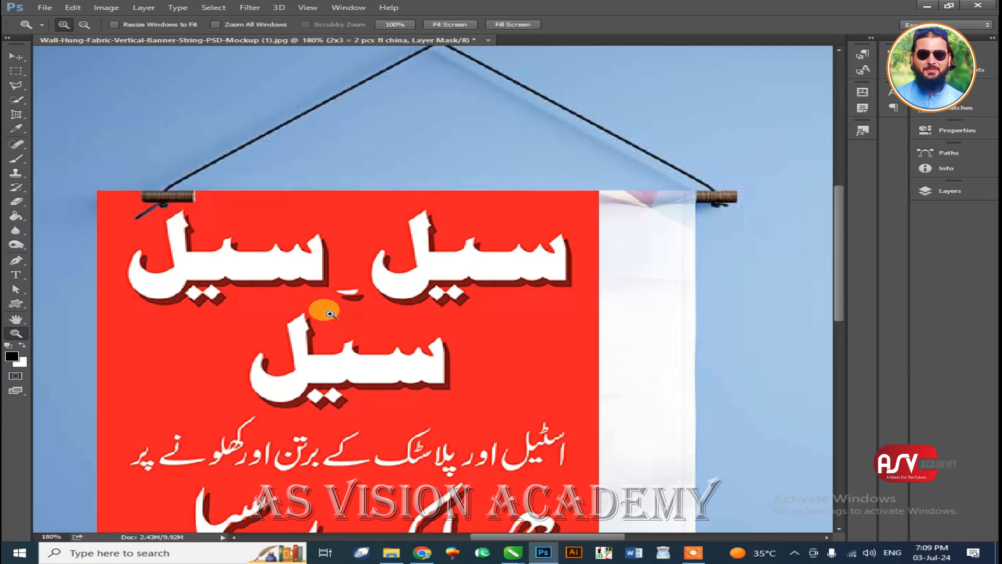
alt+click(447, 166)
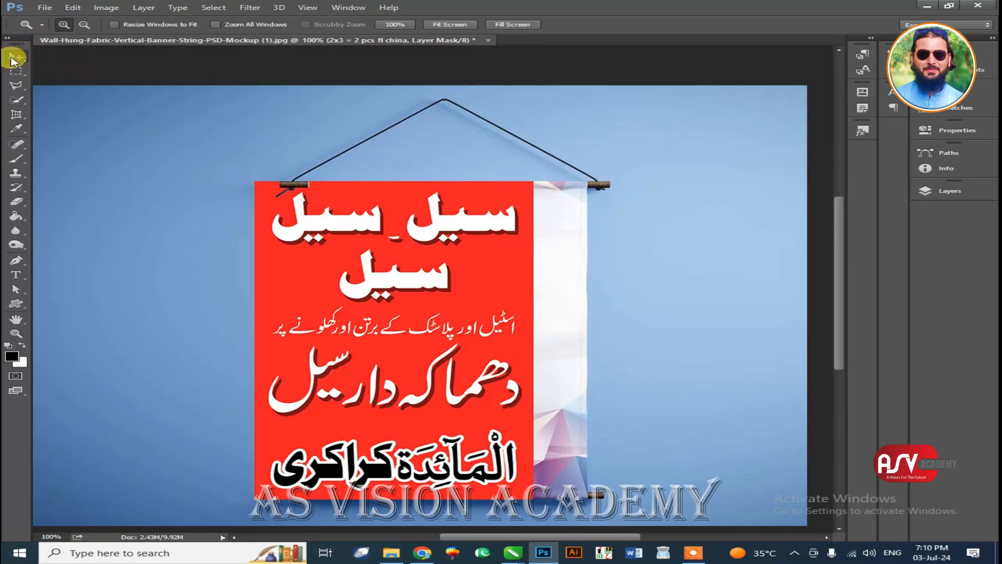
key(alt)
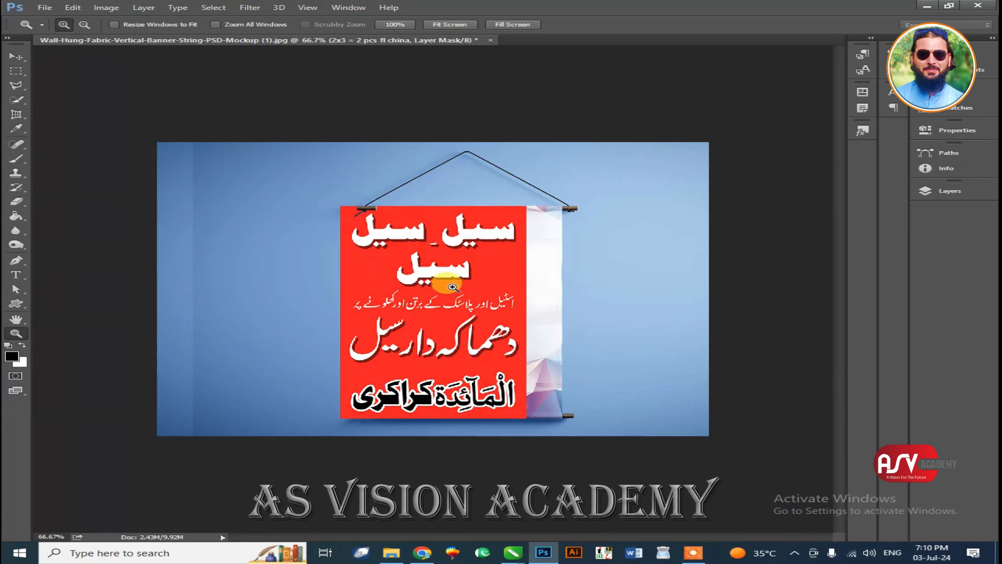